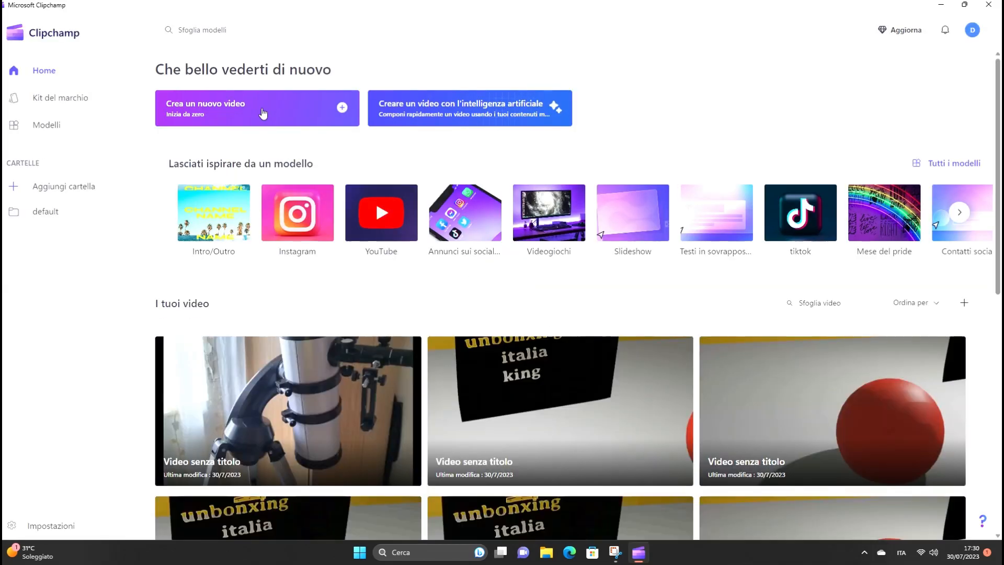
# Create a new video project and open the Desktop folder in File Explorer
pyautogui.click(262, 114)
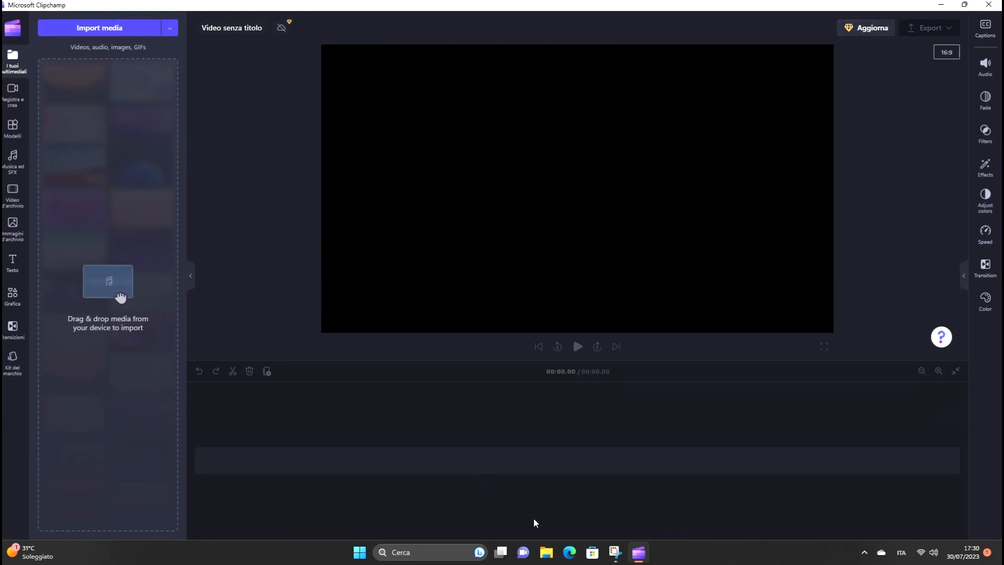
pyautogui.click(546, 552)
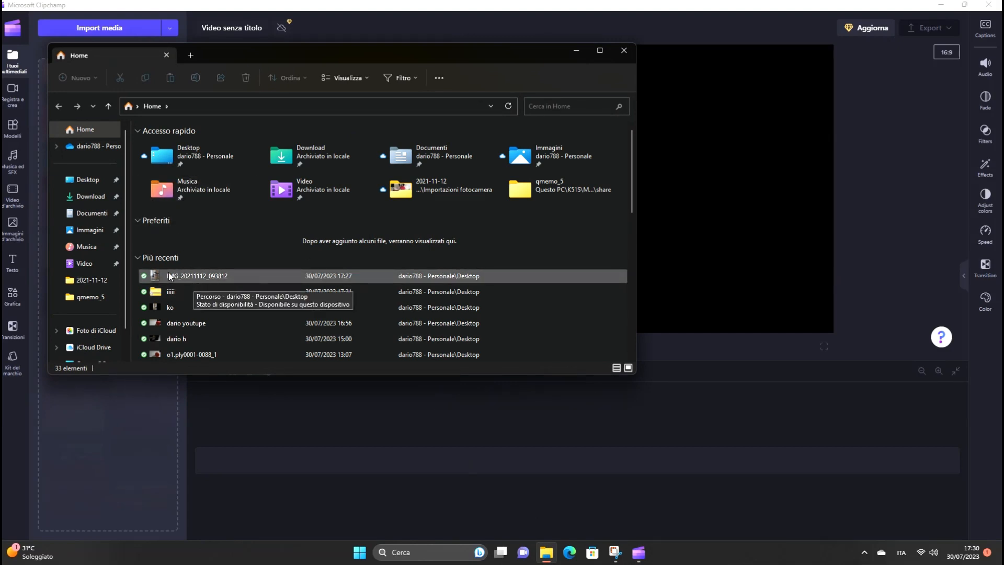
pyautogui.click(106, 184)
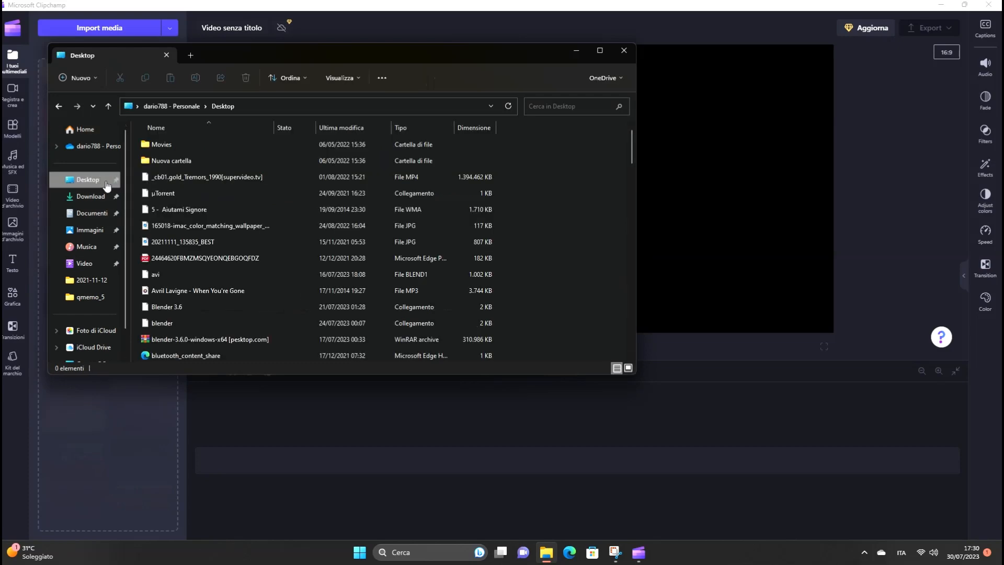
# Import the yuotupe 1 PNG image from the Desktop folder into Clipchamp and place it at the start of the timeline
pyautogui.scroll(-3, 224, 229)
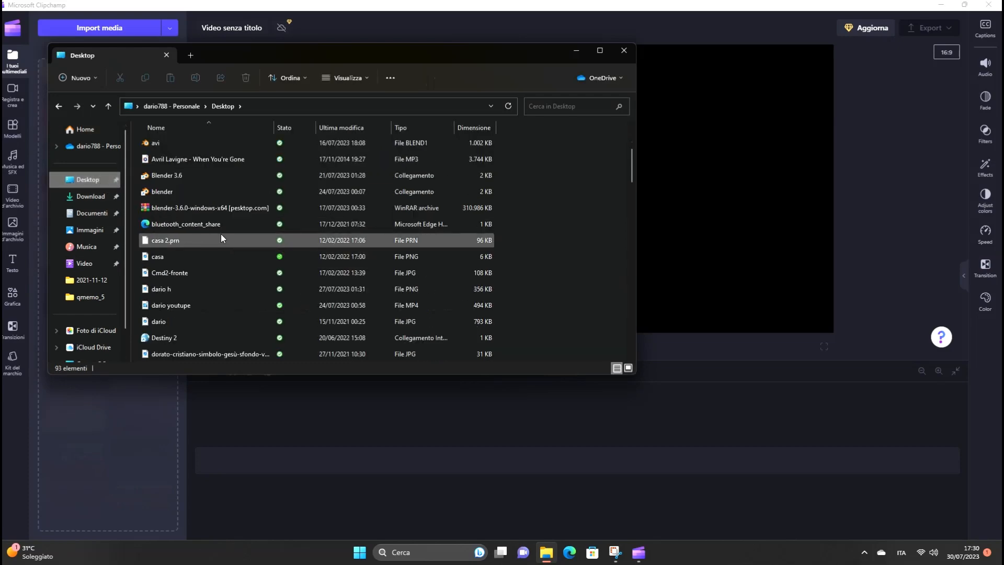
pyautogui.scroll(-3, 220, 238)
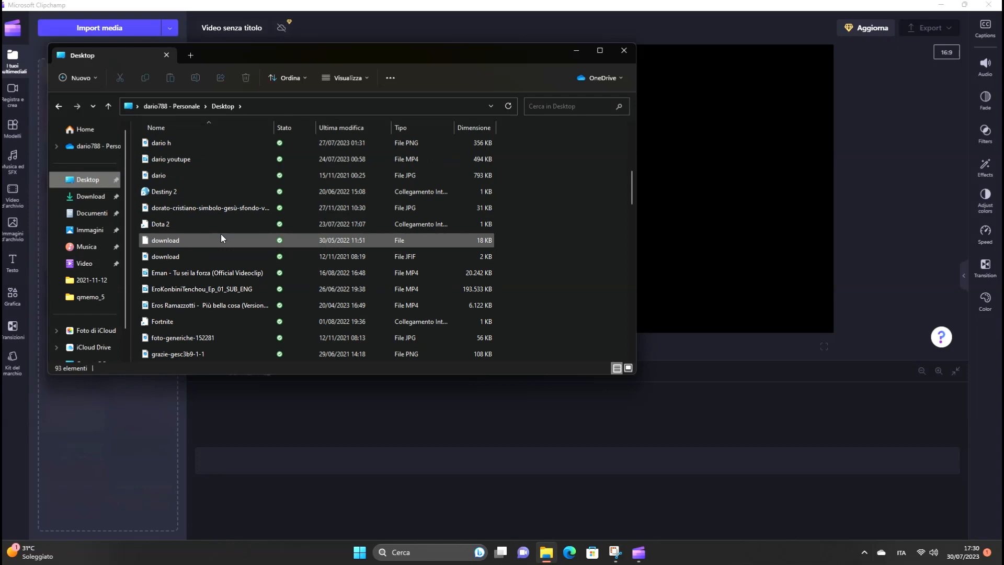
pyautogui.scroll(-1, 221, 238)
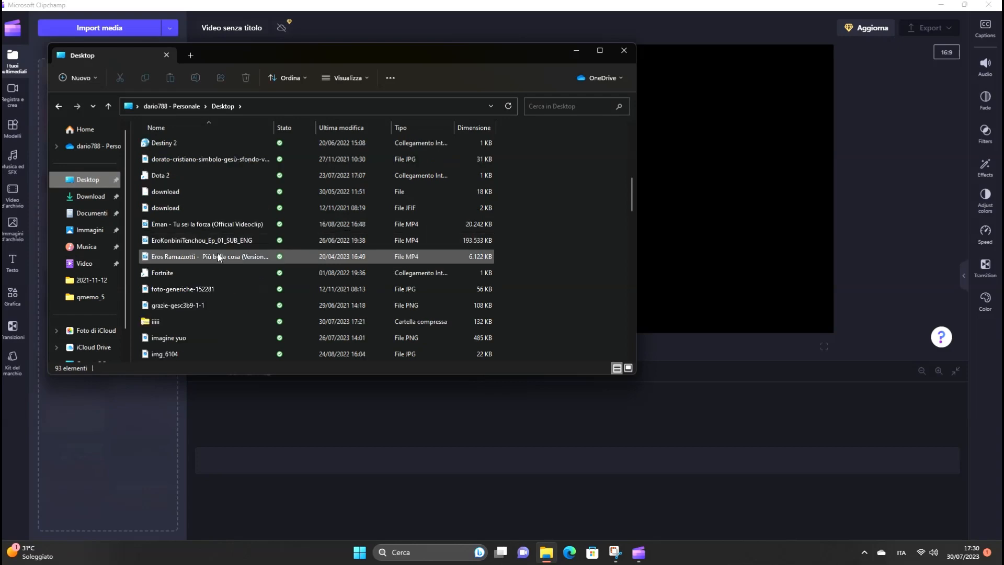
pyautogui.scroll(-2, 215, 275)
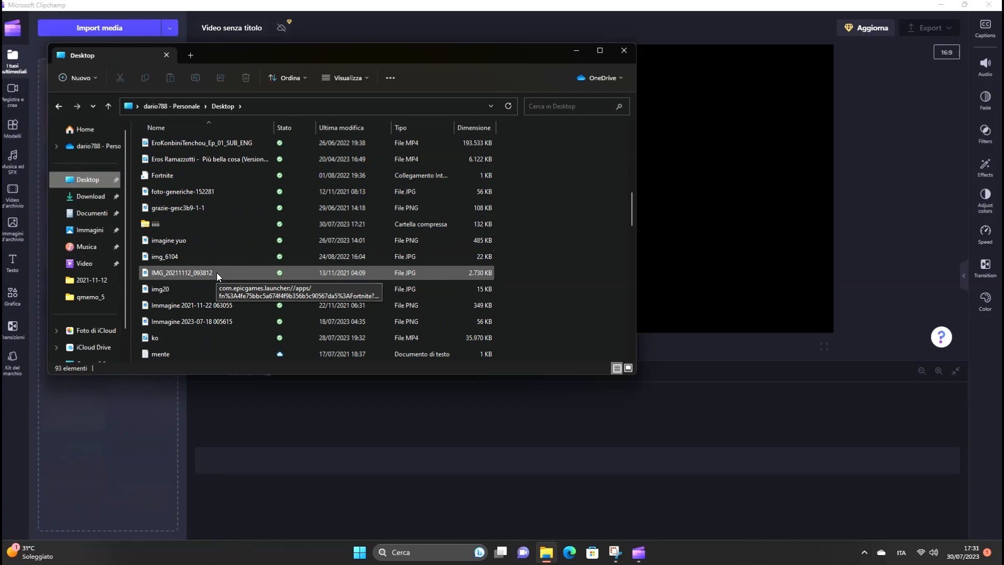
pyautogui.scroll(-1, 216, 272)
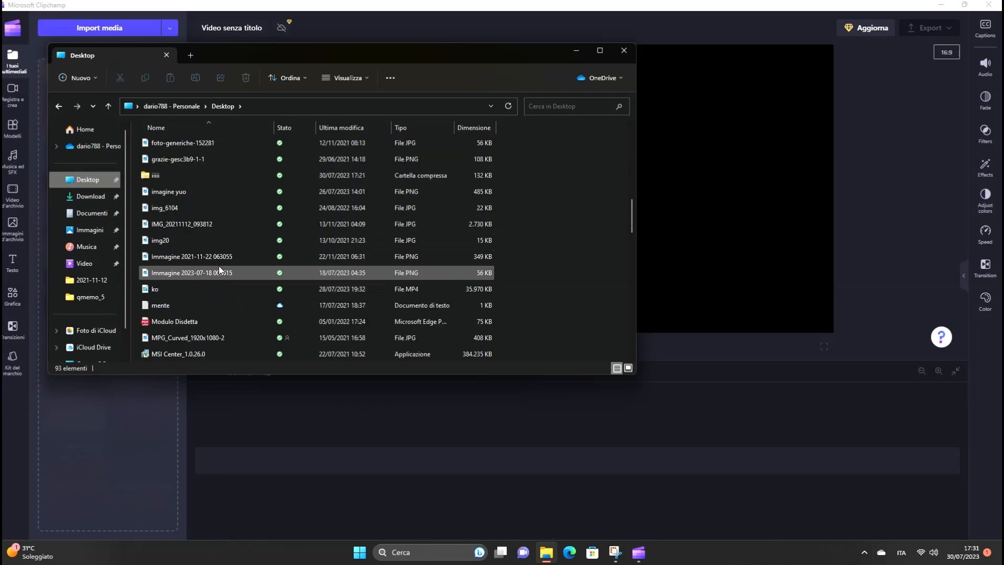
pyautogui.scroll(-6, 219, 269)
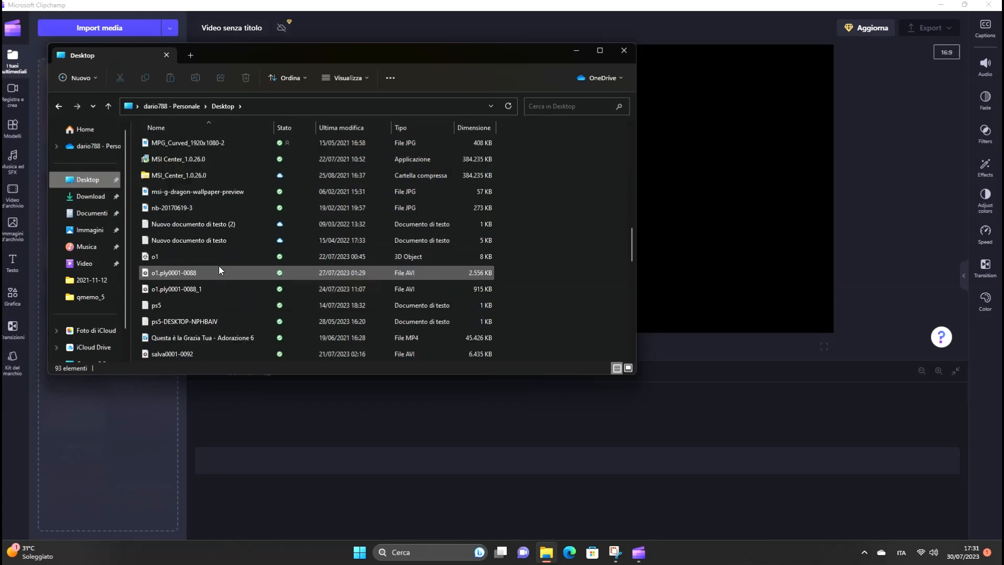
pyautogui.scroll(-2, 219, 269)
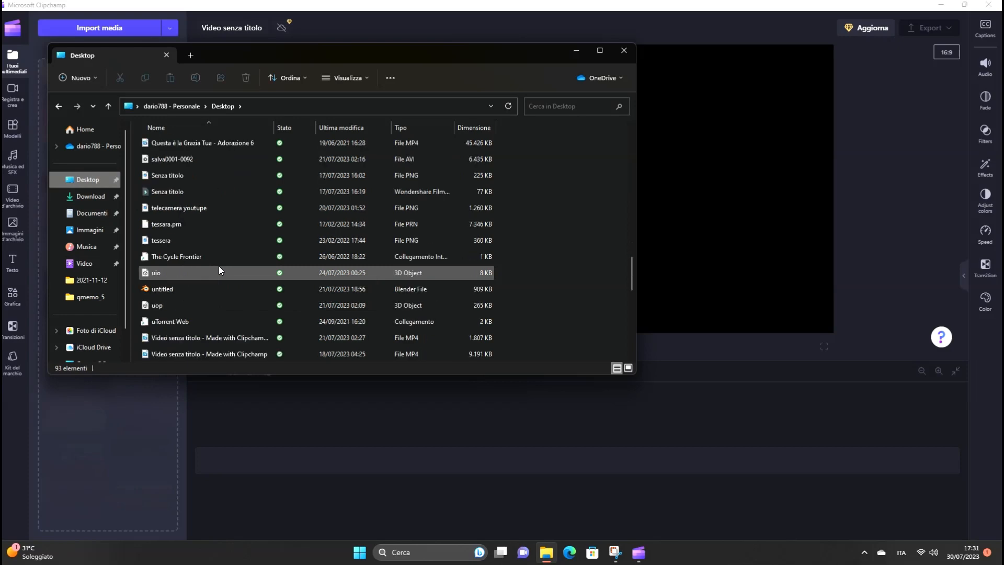
pyautogui.scroll(-3, 219, 268)
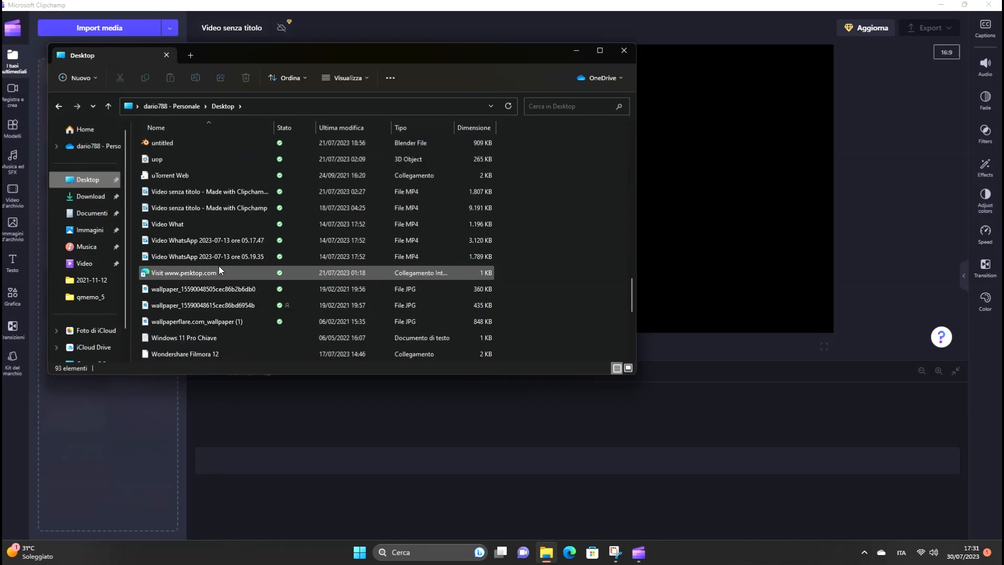
pyautogui.scroll(-3, 218, 266)
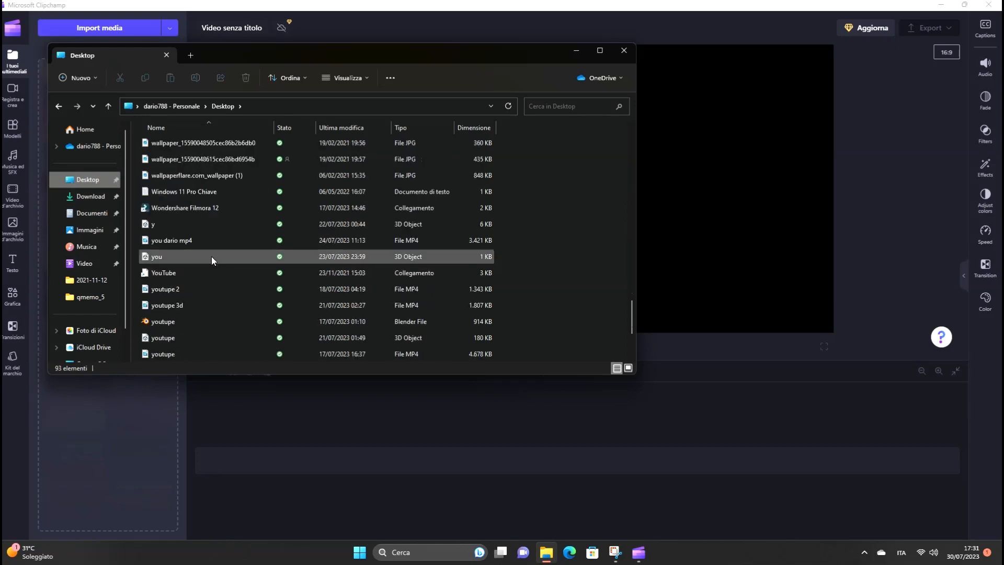
pyautogui.scroll(-3, 212, 257)
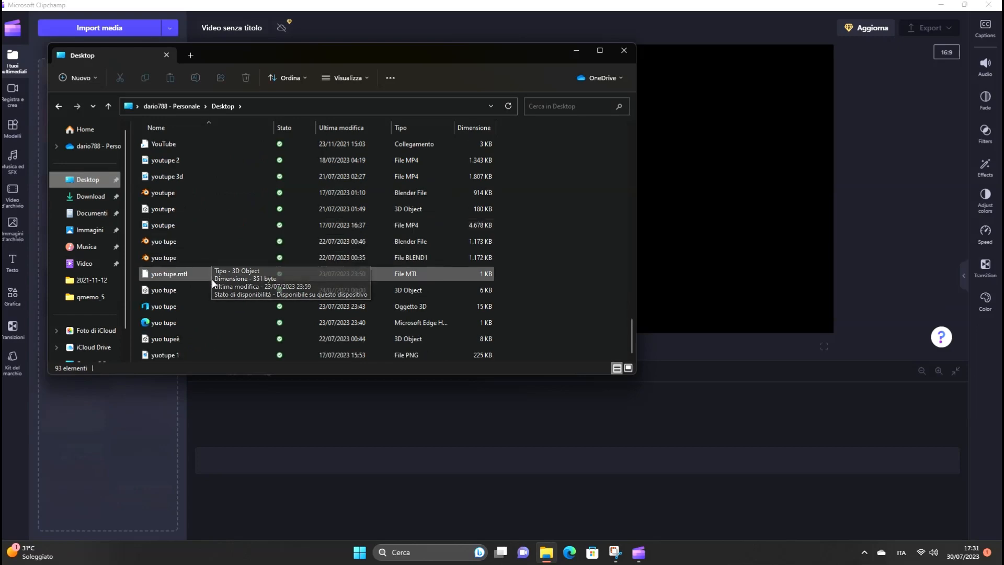
pyautogui.click(219, 356)
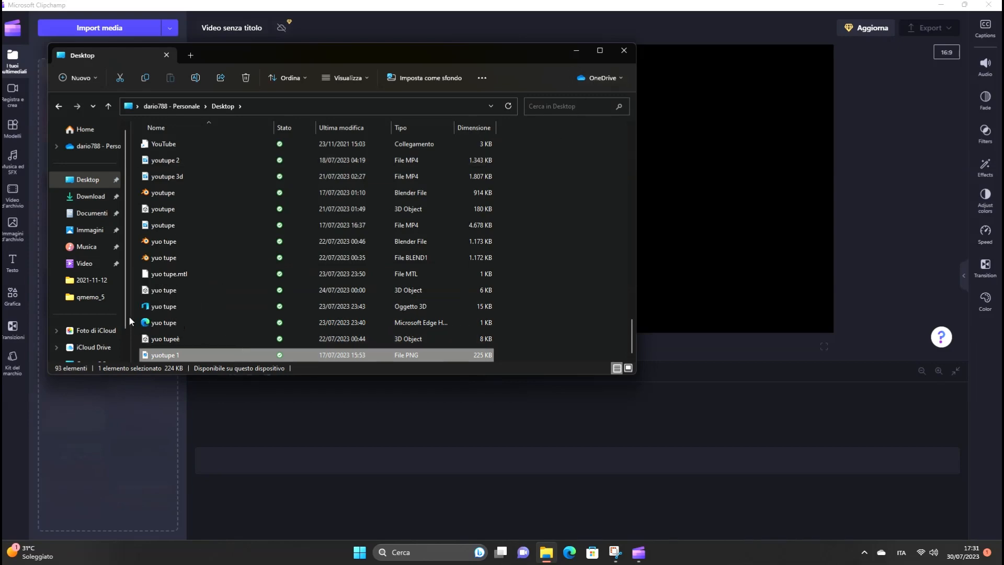
pyautogui.moveTo(129, 316); pyautogui.dragTo(68, 394)
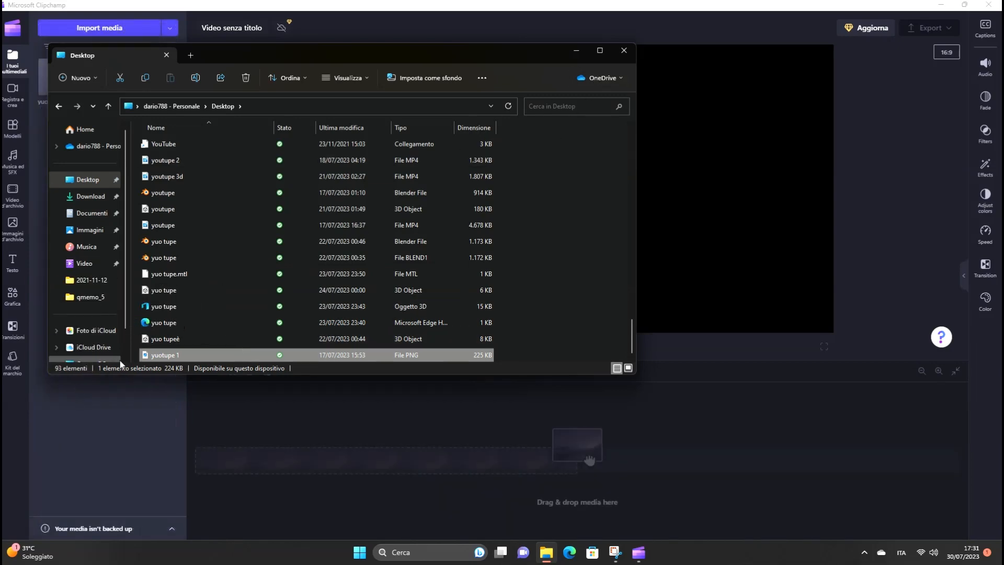
pyautogui.click(623, 51)
pyautogui.moveTo(78, 81); pyautogui.dragTo(242, 462)
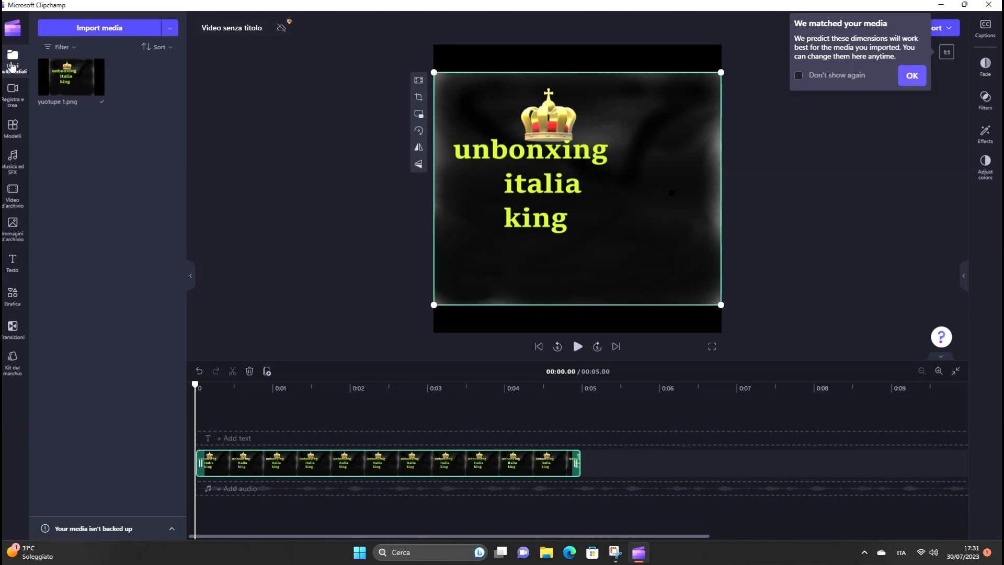
# Try to import the o1.ply0001-0088 AVI file from the Desktop folder into the project media
pyautogui.click(71, 28)
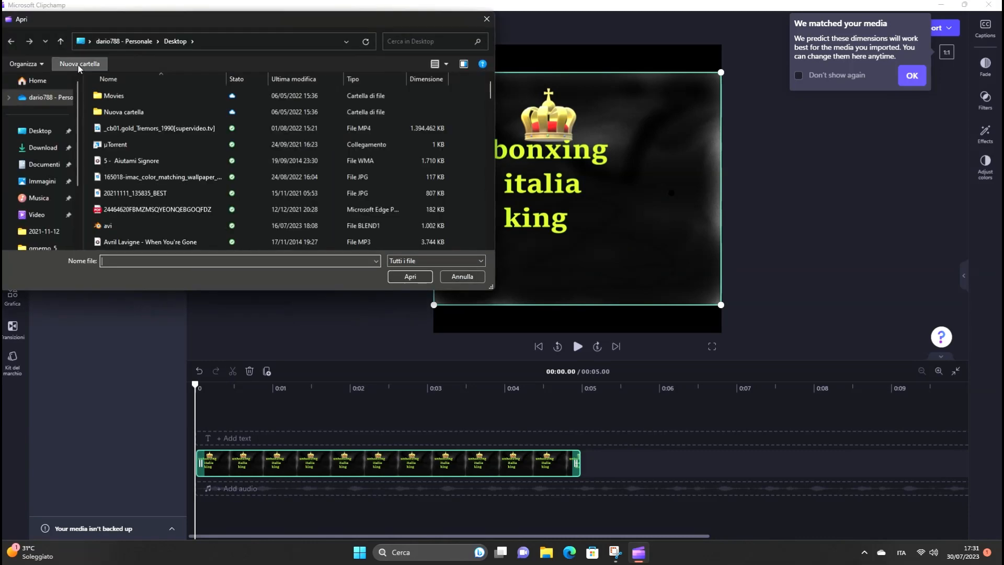
pyautogui.scroll(-6, 139, 204)
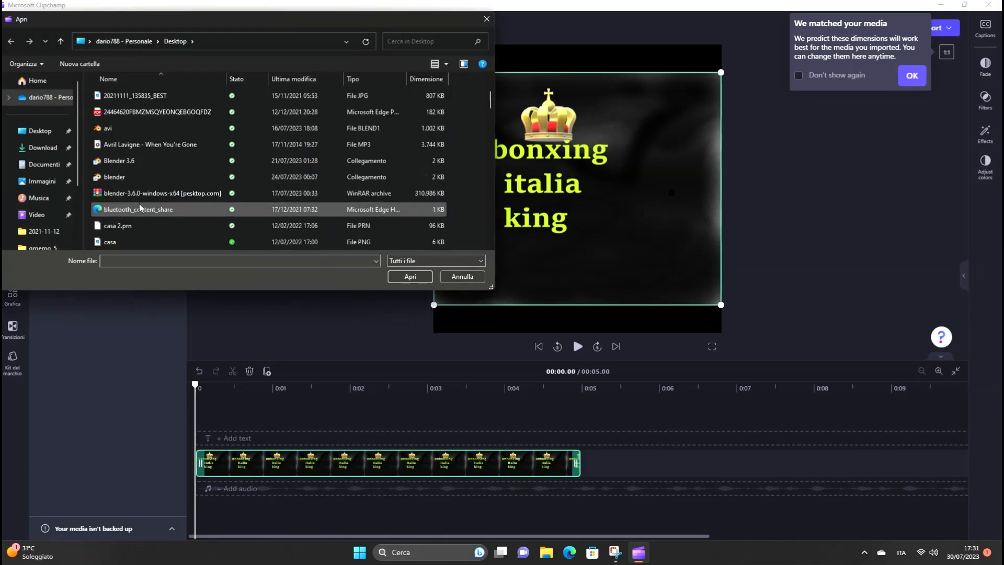
pyautogui.scroll(-10, 139, 204)
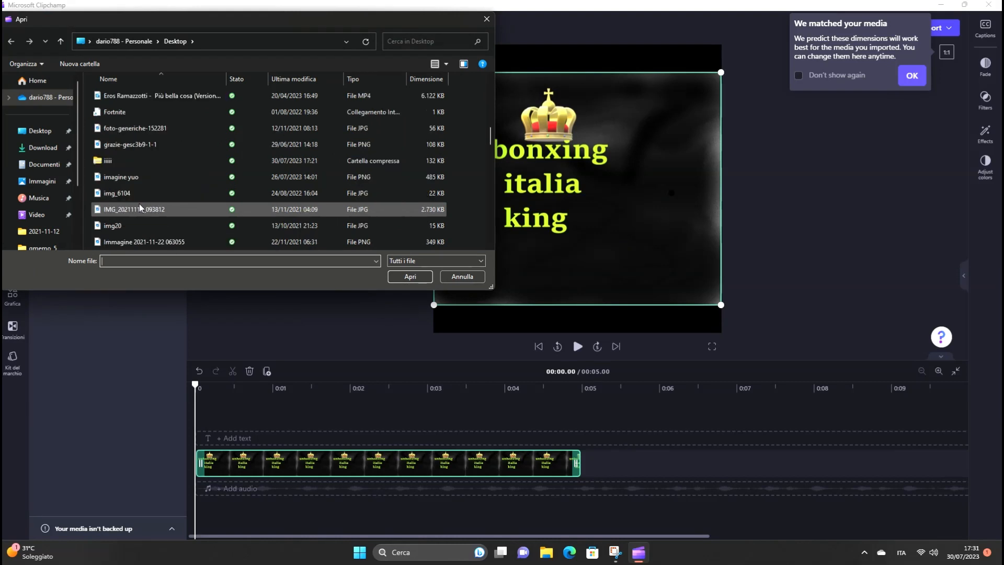
pyautogui.scroll(-5, 139, 203)
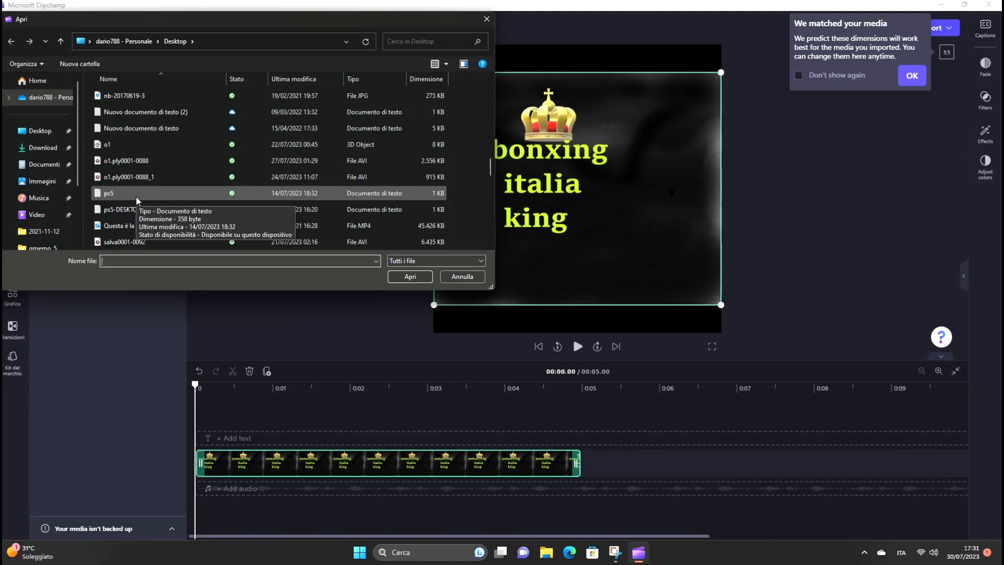
pyautogui.click(137, 161)
pyautogui.click(400, 276)
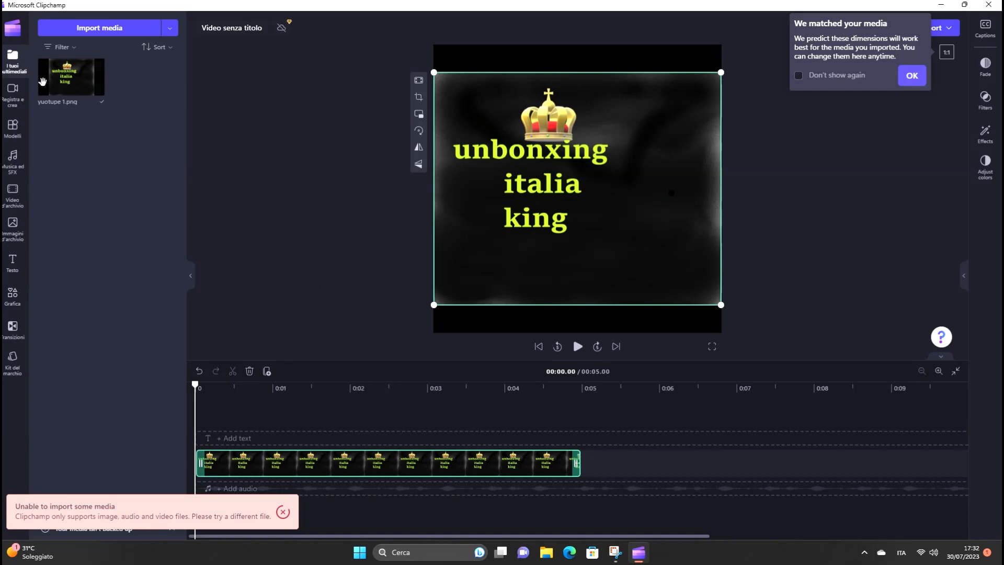
# Add the red-ball desktop video whose name ends in "mp4" to the timeline start, above the image, and play the preview
pyautogui.click(966, 5)
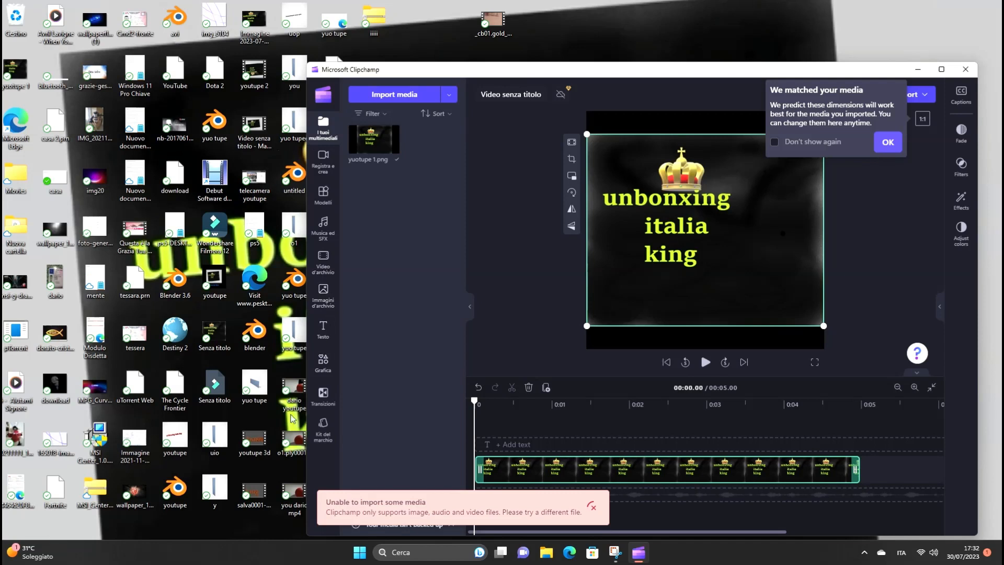
pyautogui.moveTo(290, 489); pyautogui.dragTo(407, 282)
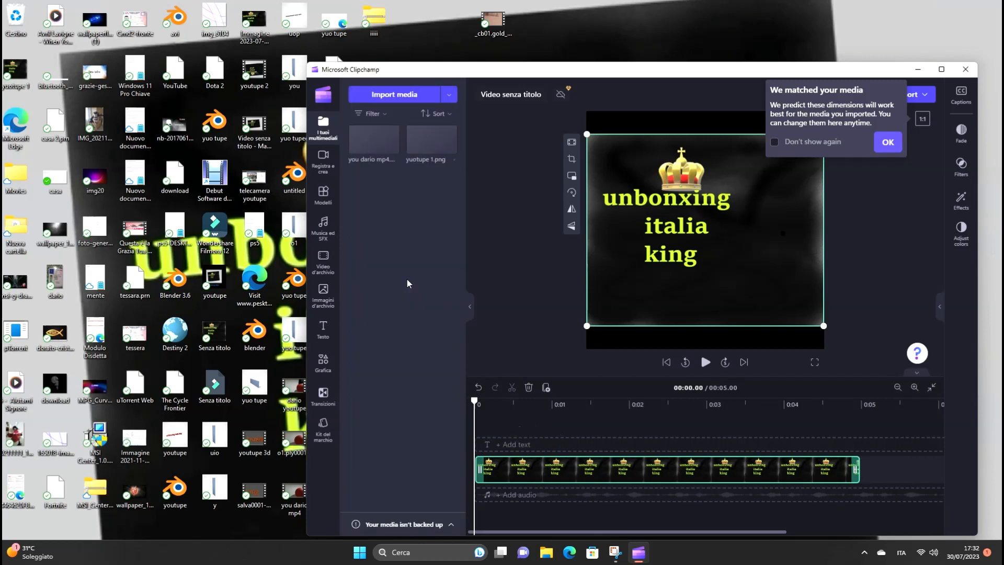
pyautogui.moveTo(374, 139); pyautogui.dragTo(499, 451)
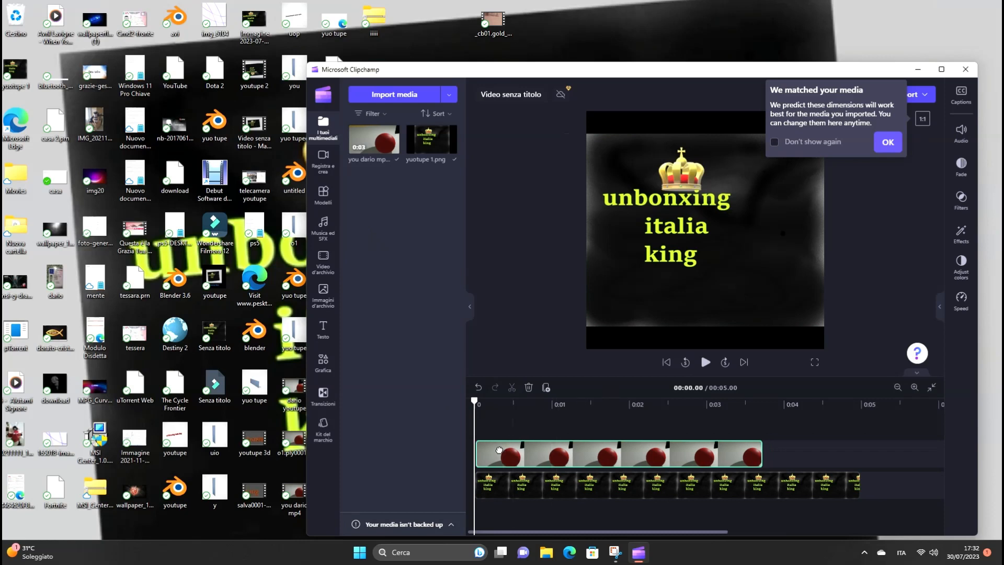
pyautogui.click(499, 450)
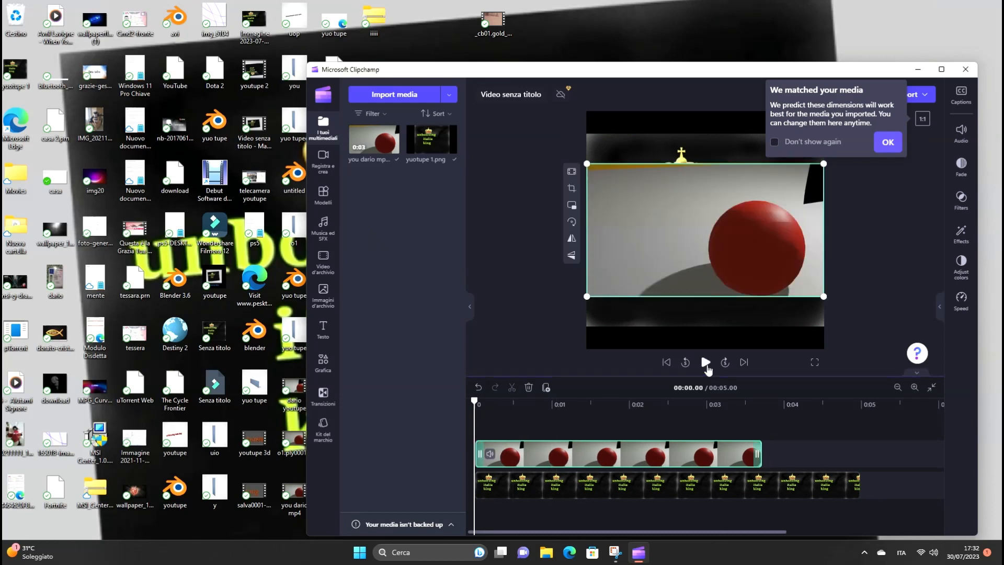
pyautogui.click(706, 364)
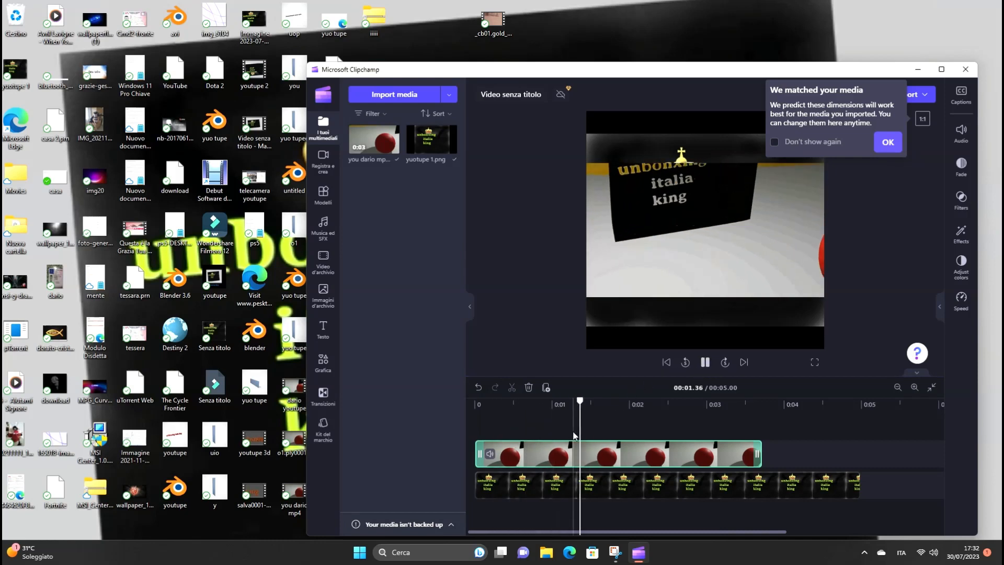
# Arrange both clips on a single track, with the red-ball video first and the image directly after it
pyautogui.moveTo(570, 452); pyautogui.dragTo(531, 481)
pyautogui.moveTo(780, 473); pyautogui.dragTo(588, 429)
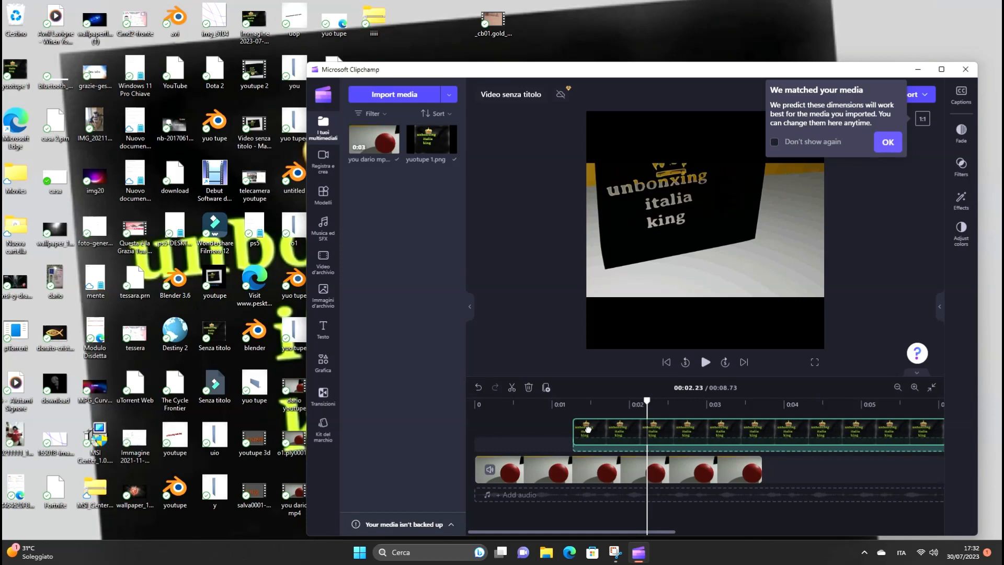
pyautogui.moveTo(588, 429); pyautogui.dragTo(586, 428)
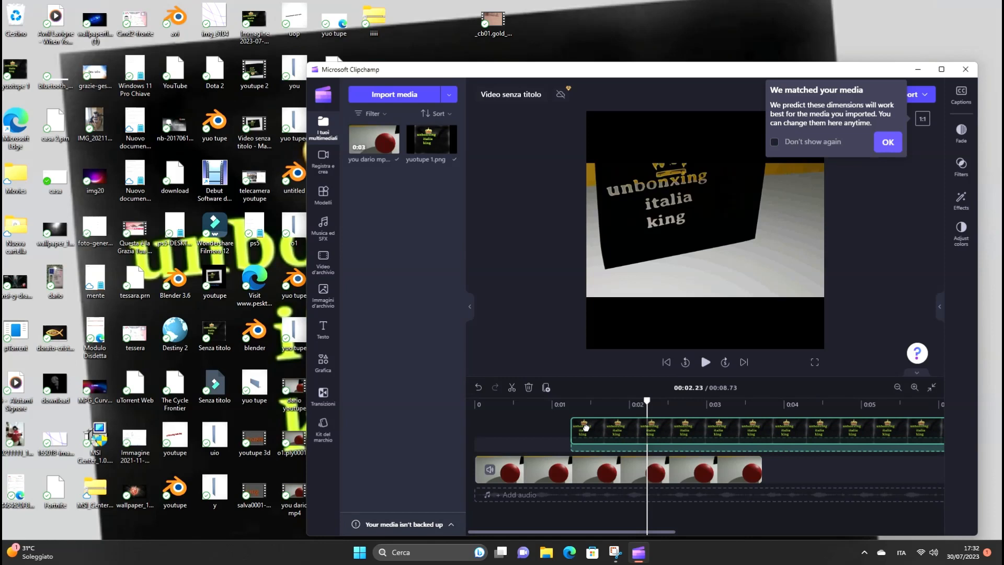
pyautogui.moveTo(585, 428); pyautogui.dragTo(487, 422)
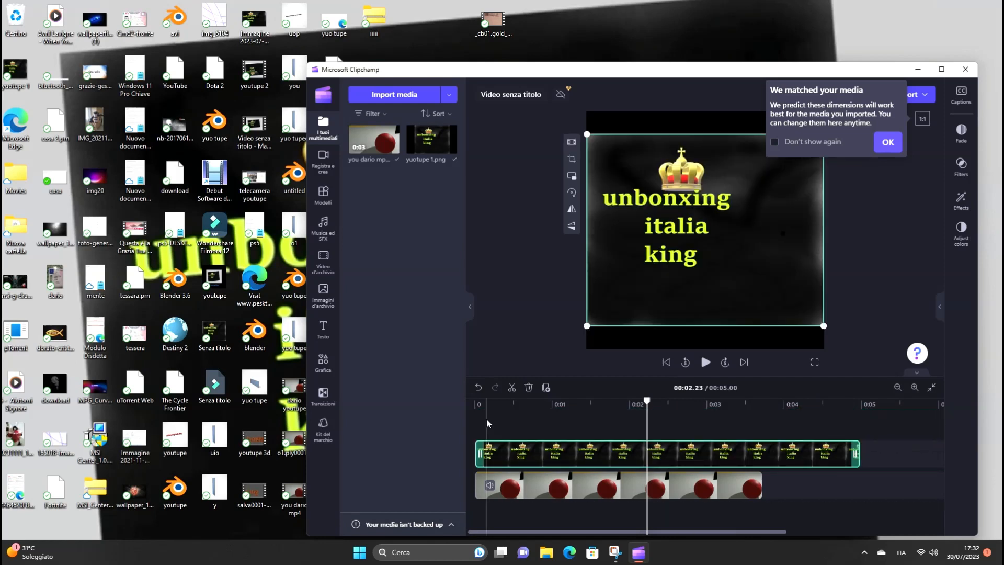
pyautogui.click(559, 473)
pyautogui.moveTo(560, 473); pyautogui.dragTo(561, 460)
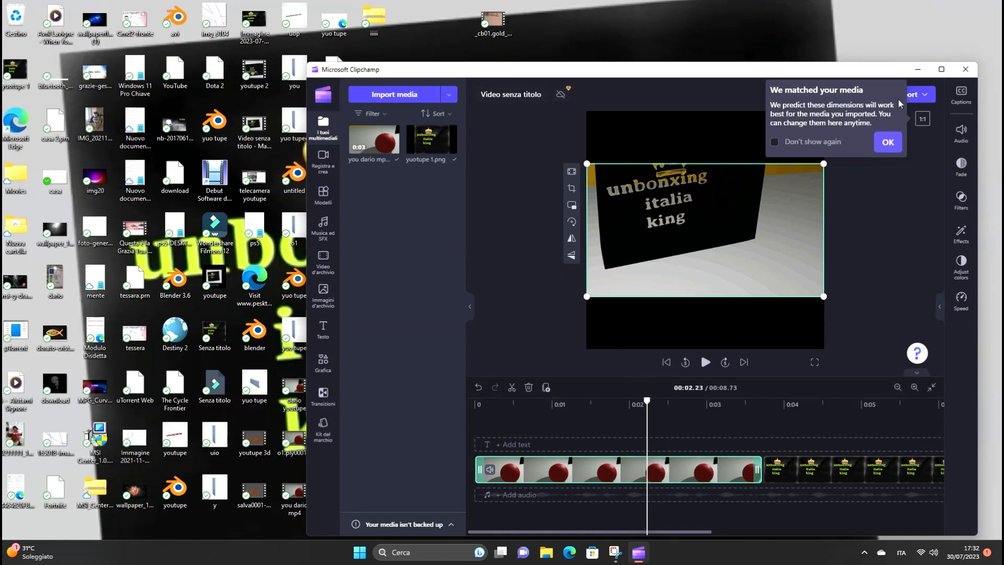
# Dismiss the matched-dimensions notice and view the export video quality options
pyautogui.click(887, 142)
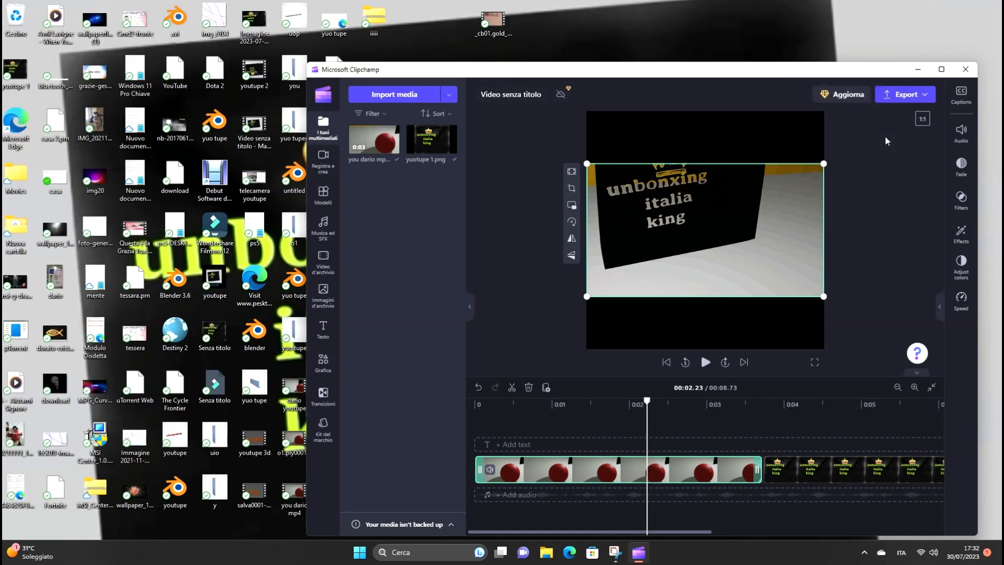
pyautogui.click(893, 99)
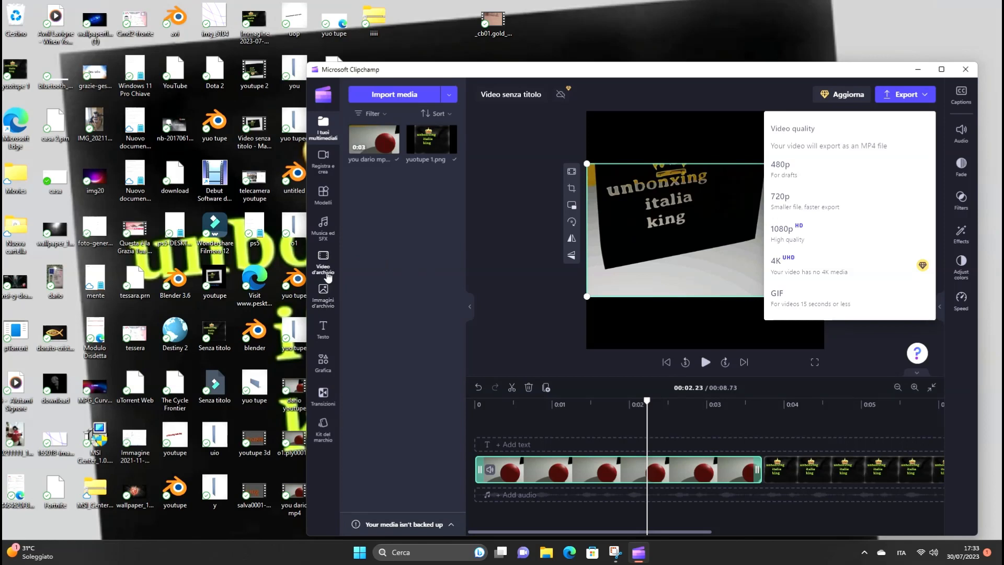
# Preview the free track "In the sky" from the stock music and add it at the start of the audio track
pyautogui.click(324, 225)
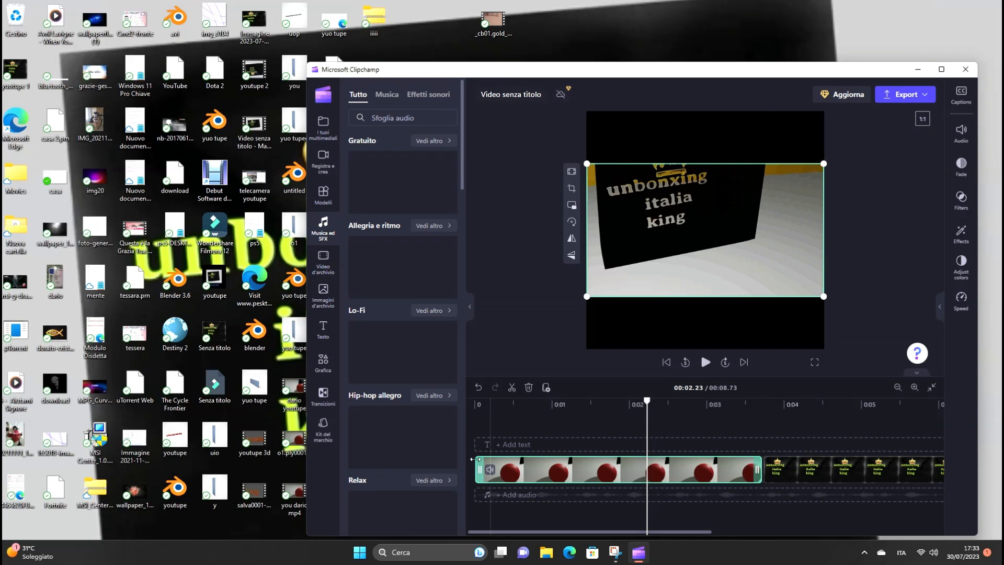
pyautogui.click(362, 180)
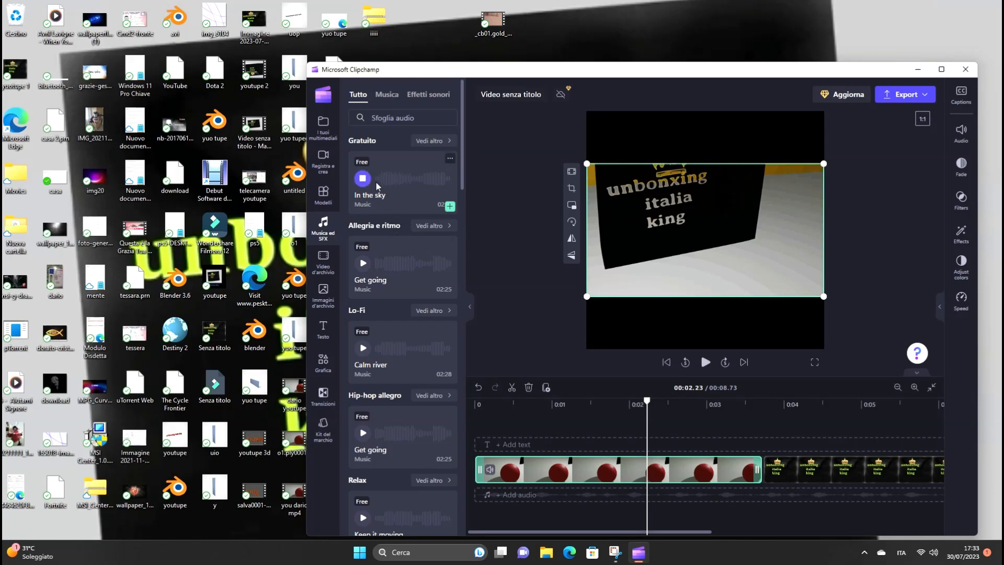
pyautogui.click(379, 181)
pyautogui.moveTo(368, 177); pyautogui.dragTo(480, 489)
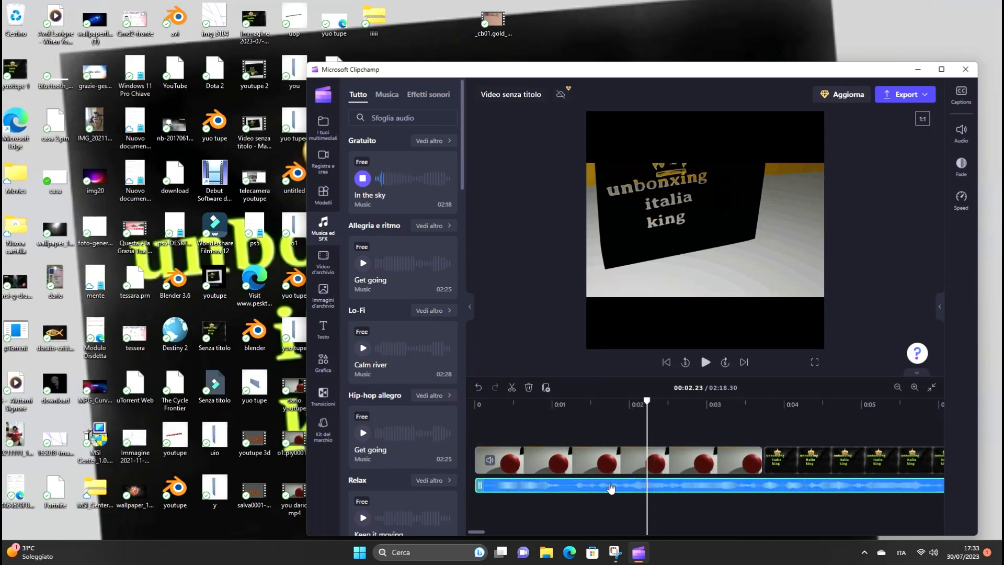
# Move the music clip to start where the image begins, stop the stock track's preview, and play the edited video
pyautogui.moveTo(634, 486); pyautogui.dragTo(909, 483)
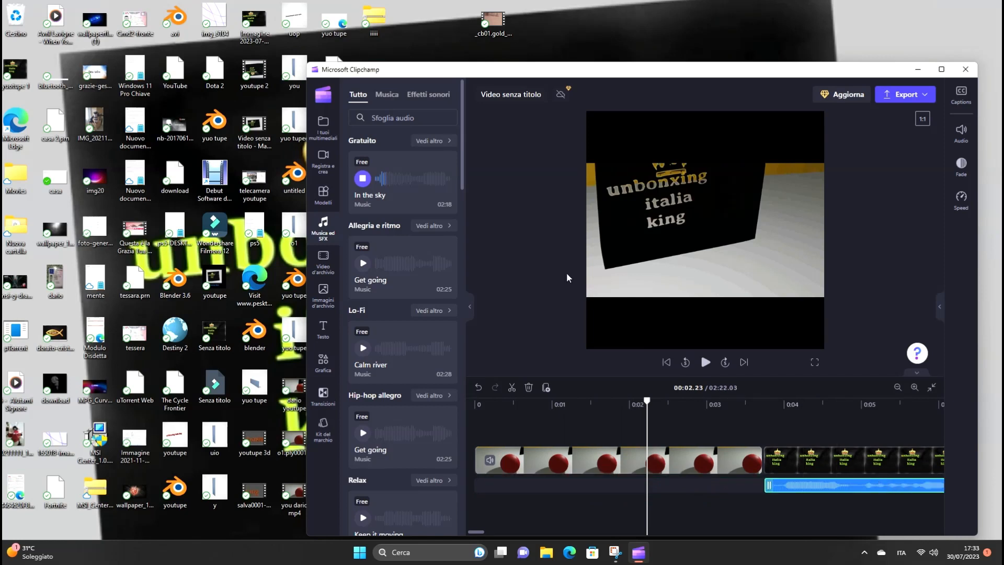
pyautogui.click(363, 179)
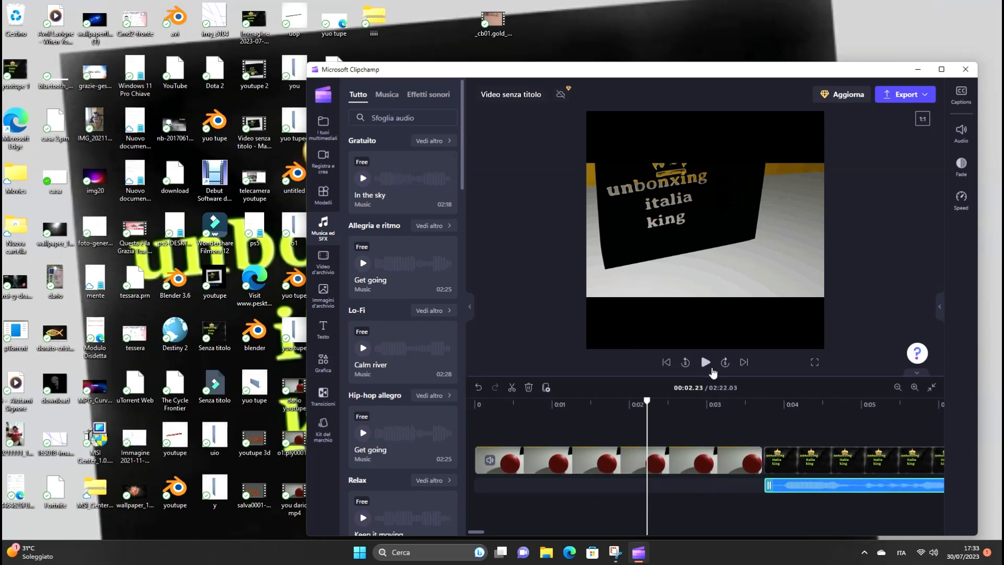
pyautogui.click(707, 362)
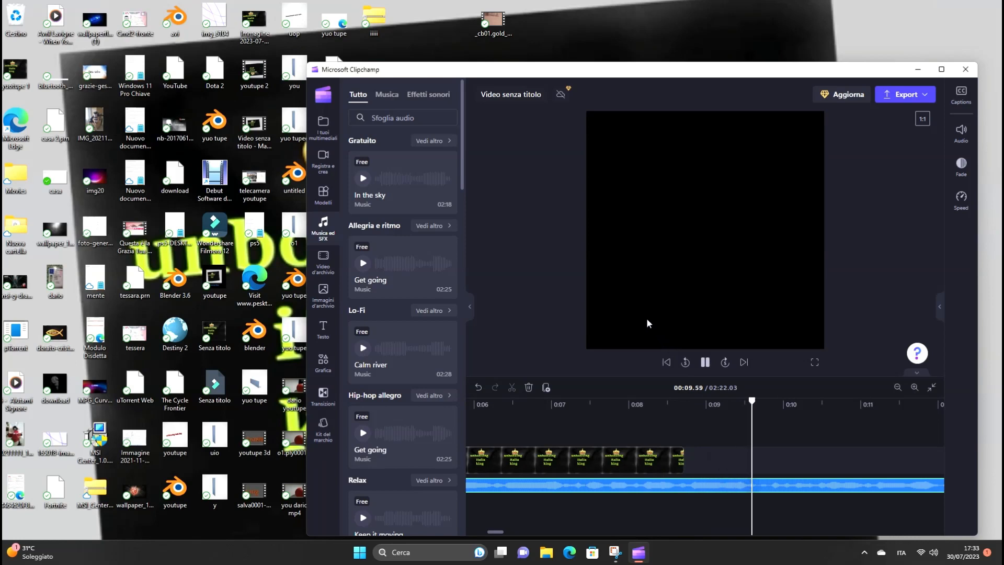
# Start exporting the video in 1080p quality and close the editor window
pyautogui.click(901, 96)
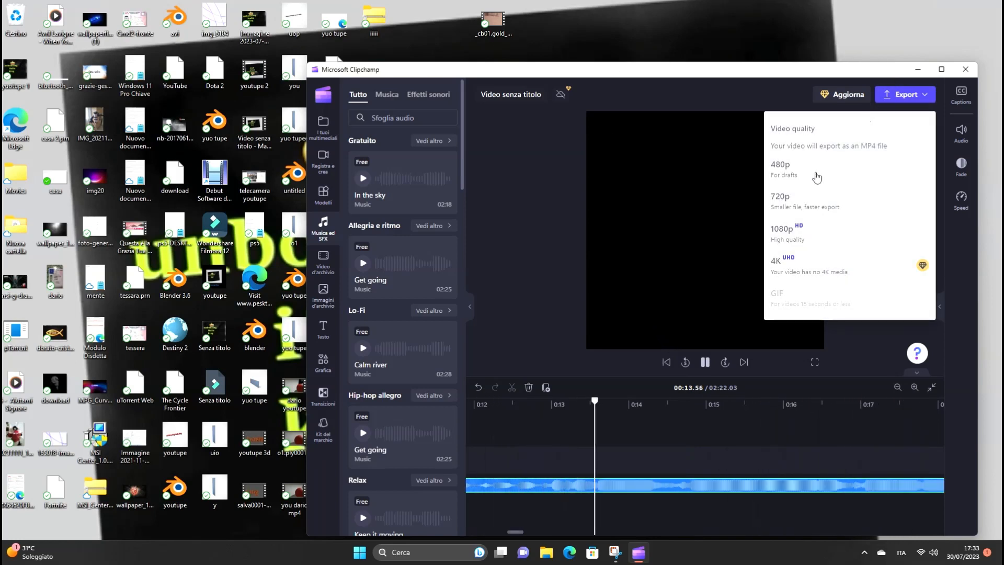
pyautogui.click(773, 230)
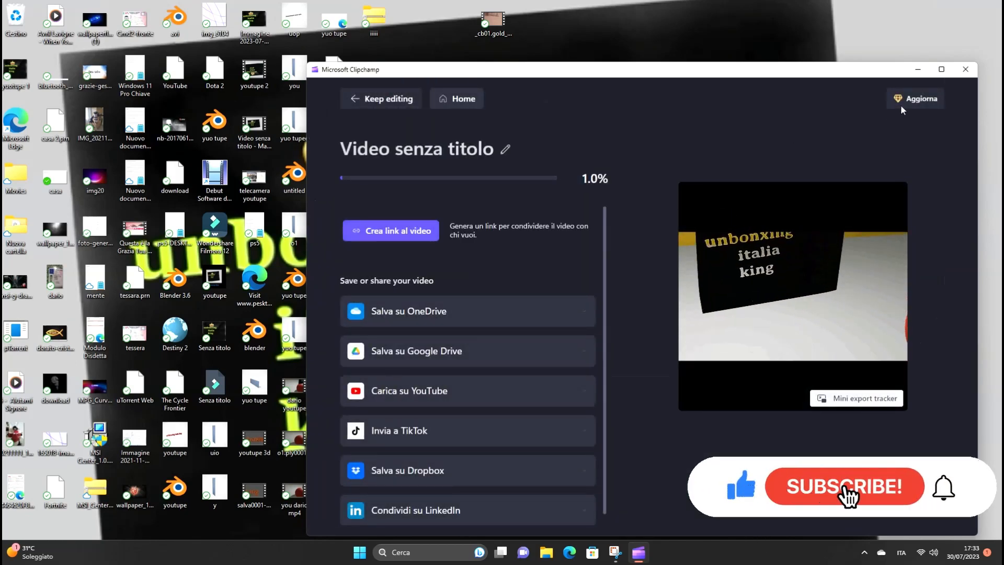
pyautogui.click(965, 69)
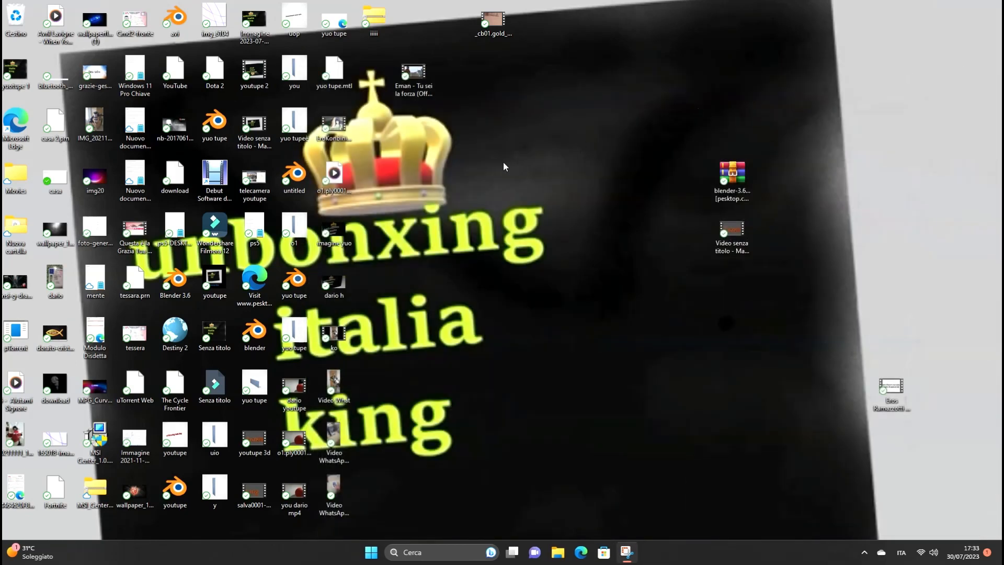